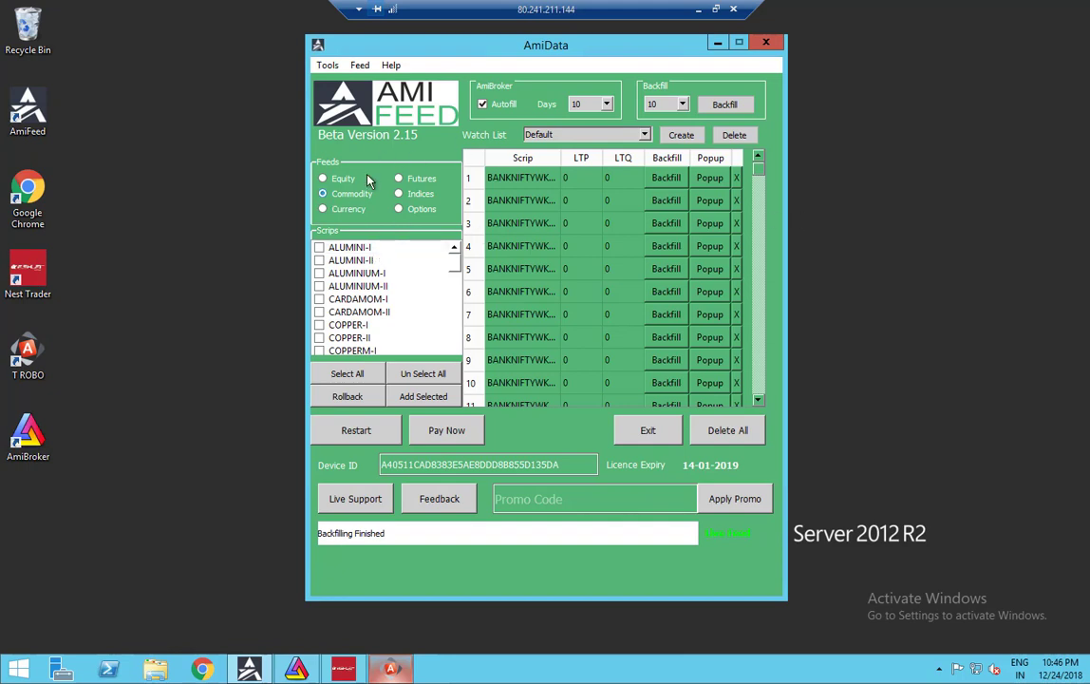
Step: Browse the scrip lists of the other feed categories, including Indices and Options
left_click(337, 183)
left_click(348, 196)
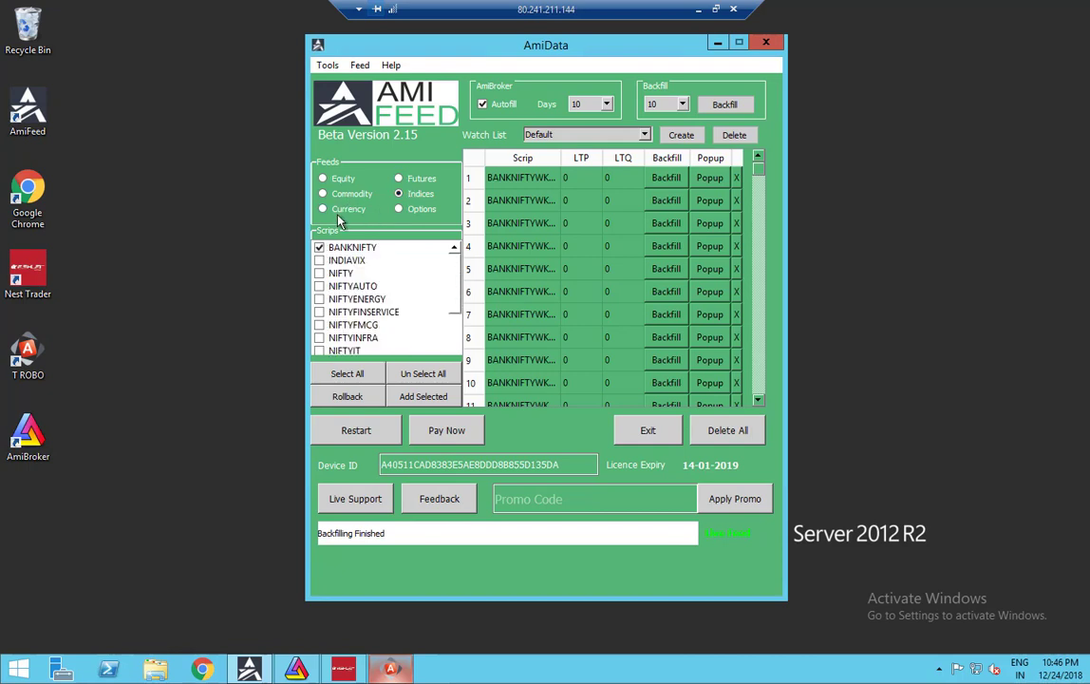
left_click(342, 211)
left_click(399, 209)
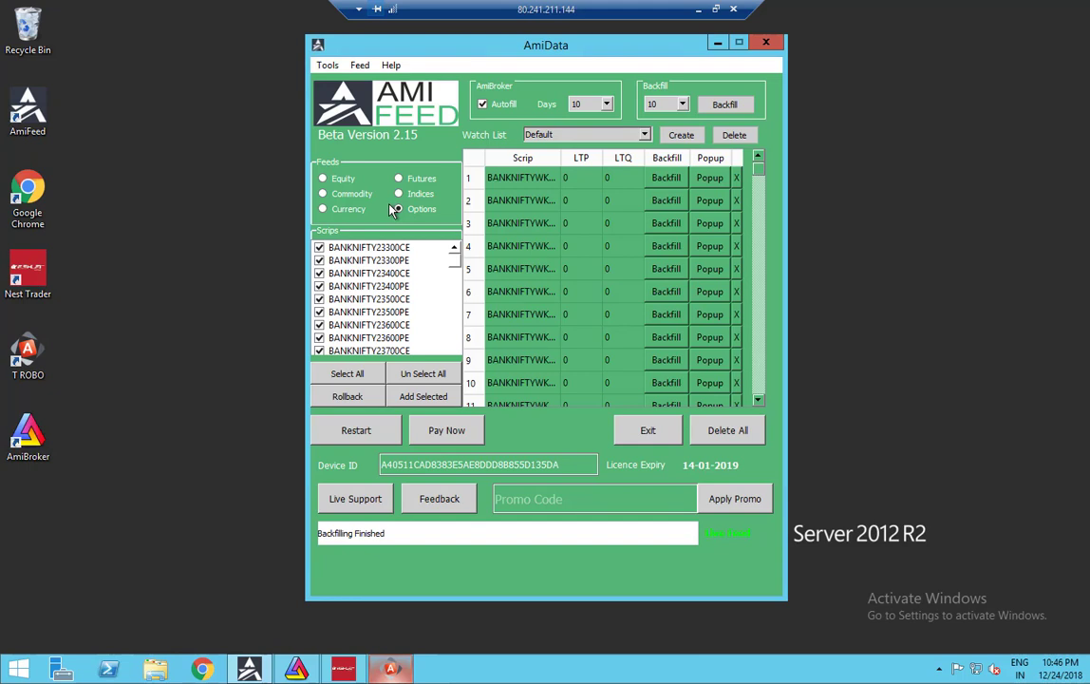
Step: Add the COPPER-I and CRUDEOIL-I scrips from the Commodity feed to the Default watch list
left_click(324, 193)
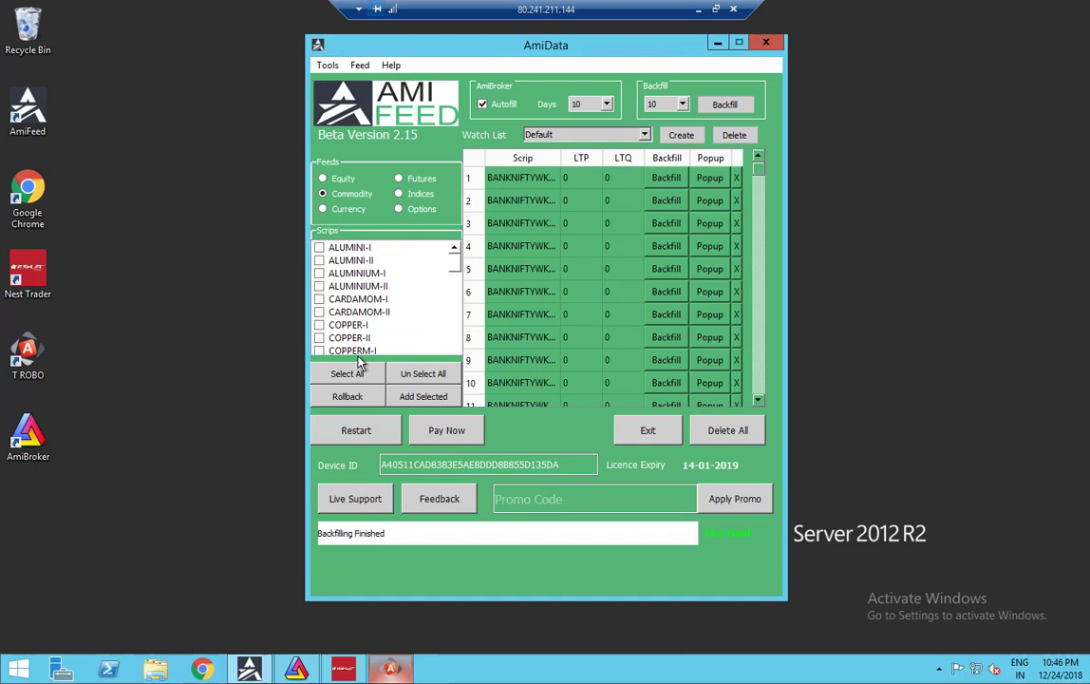
left_click(320, 328)
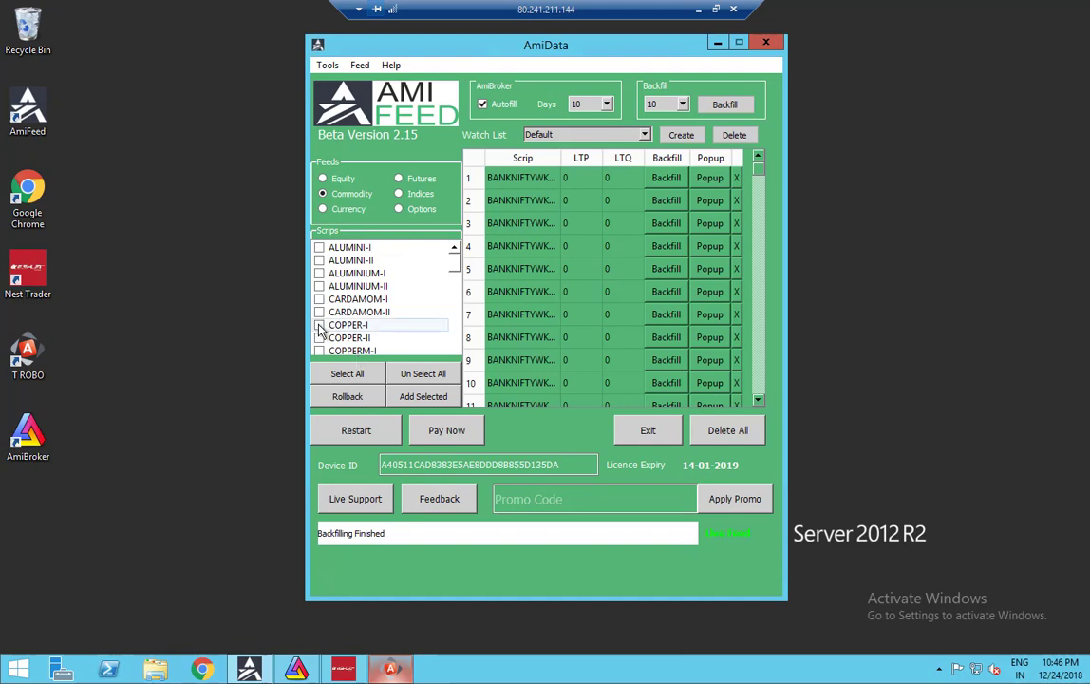
left_click(320, 328)
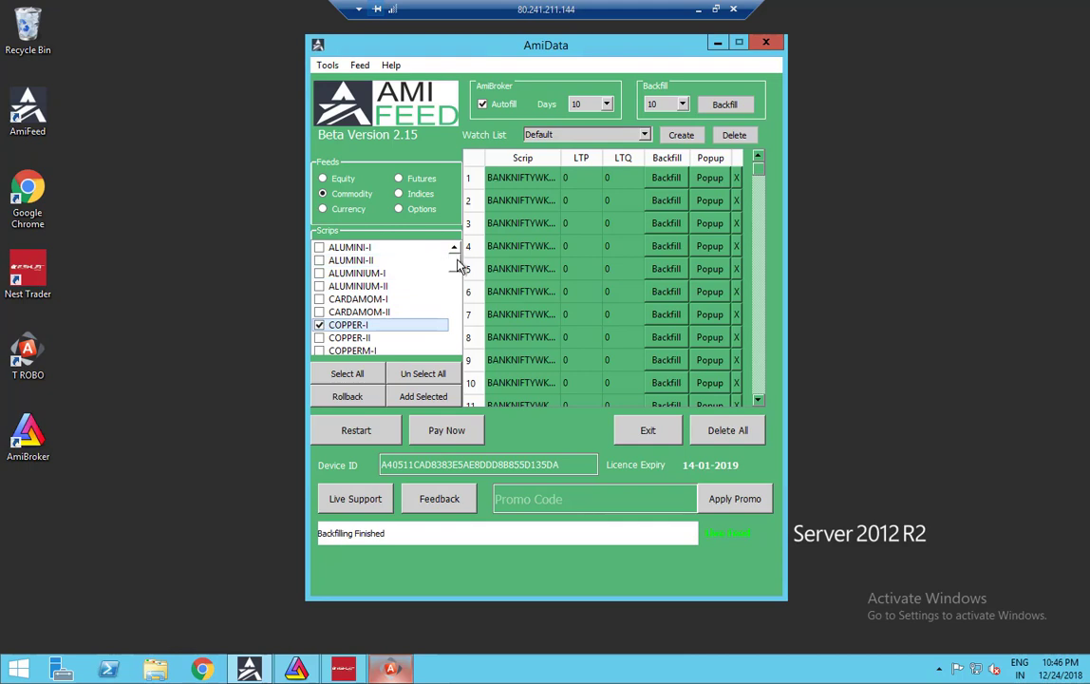
scroll(459, 265, "down", 3)
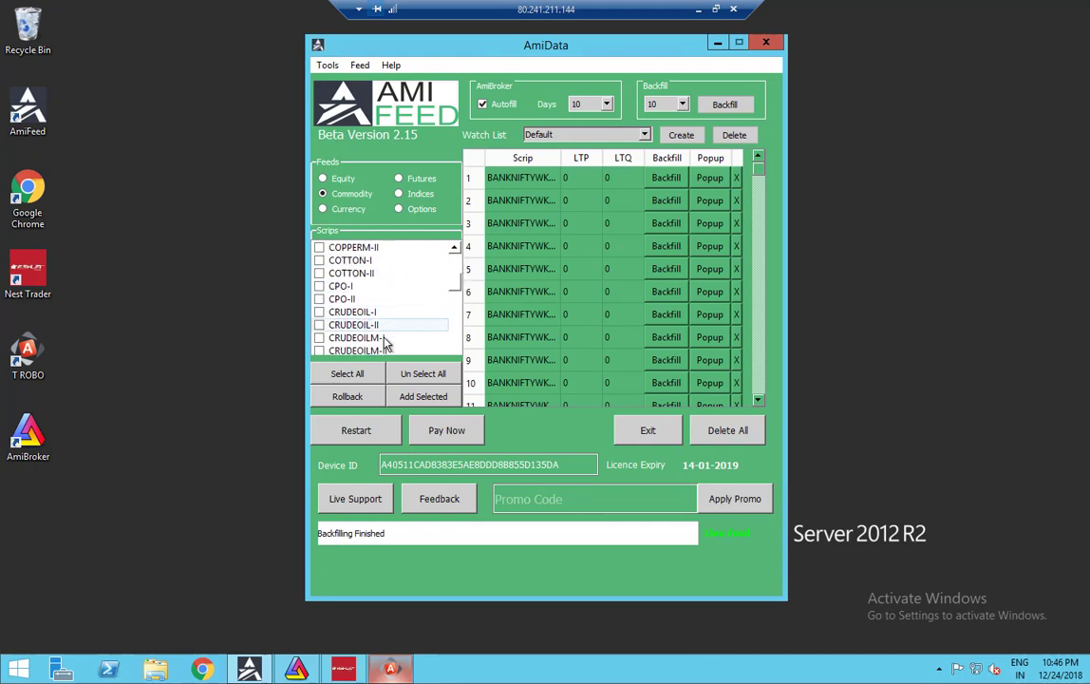
left_click(322, 315)
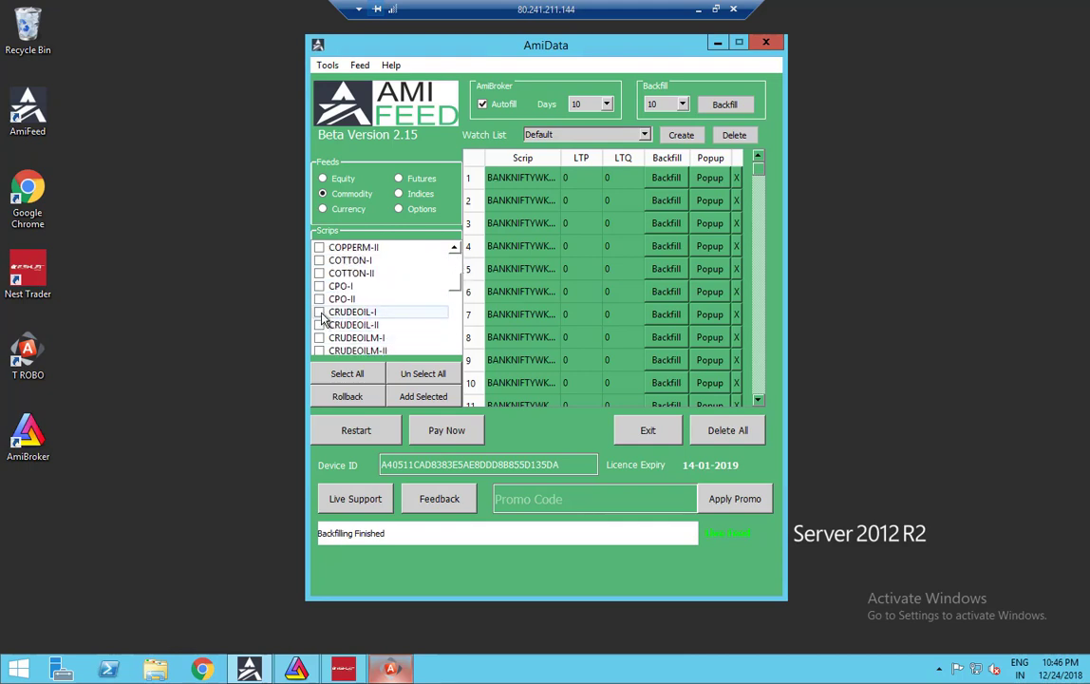
left_click(320, 312)
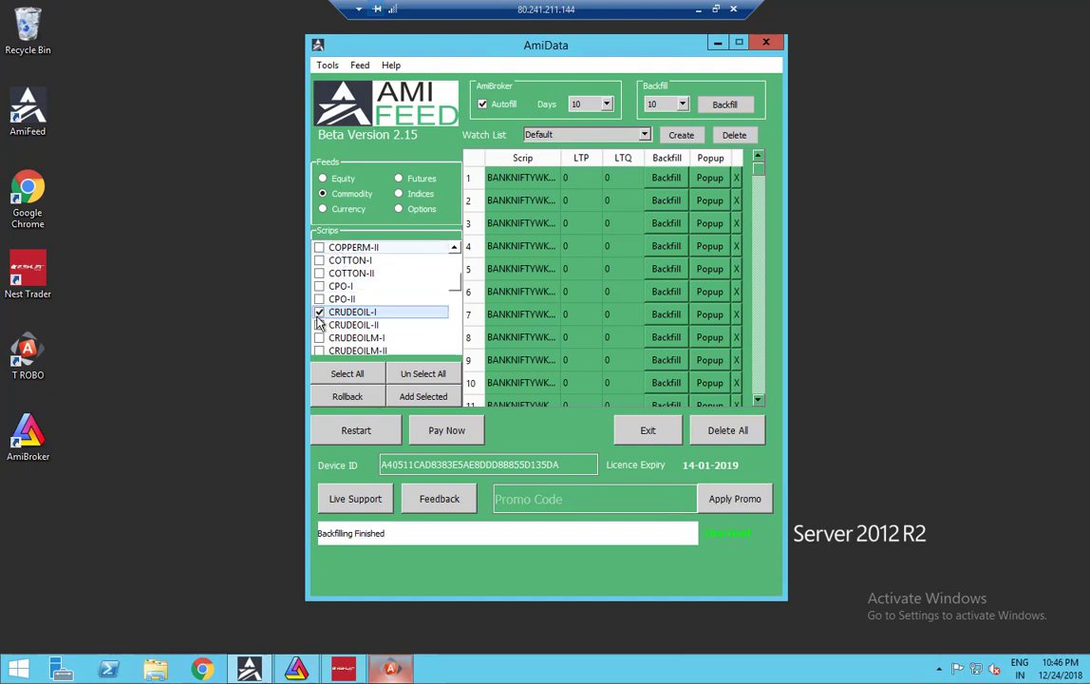
left_click(430, 399)
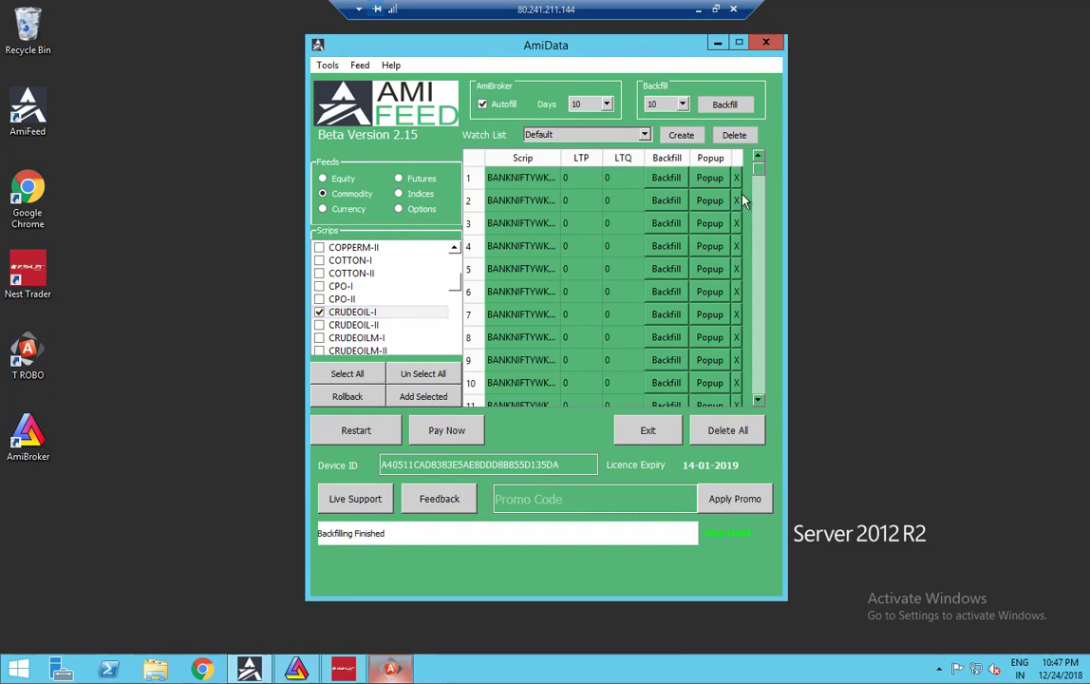
left_click_drag(759, 170, 759, 399)
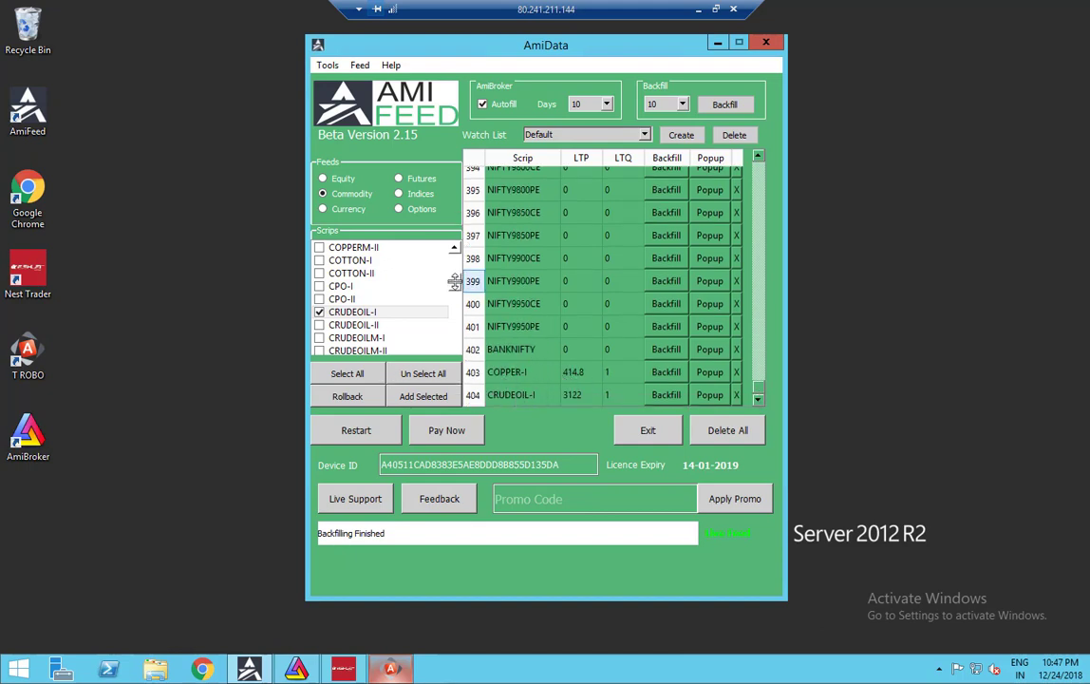
Step: Add the ALUMINI-I commodity scrip to the Default watch list
scroll(453, 261, "up", 3)
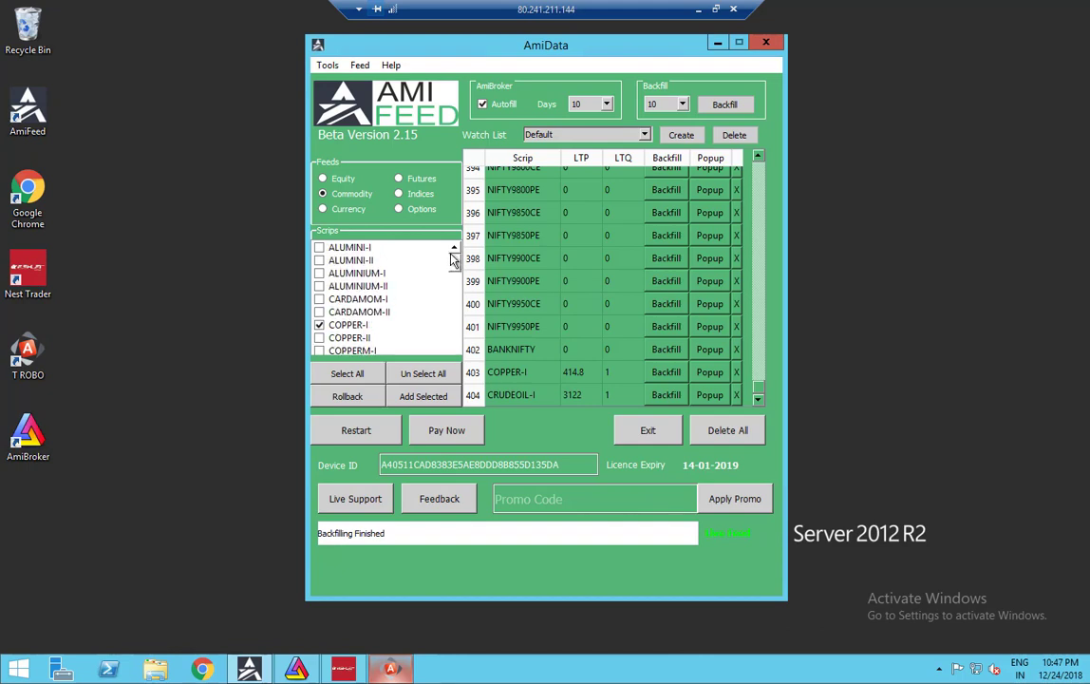
left_click(320, 248)
left_click(424, 397)
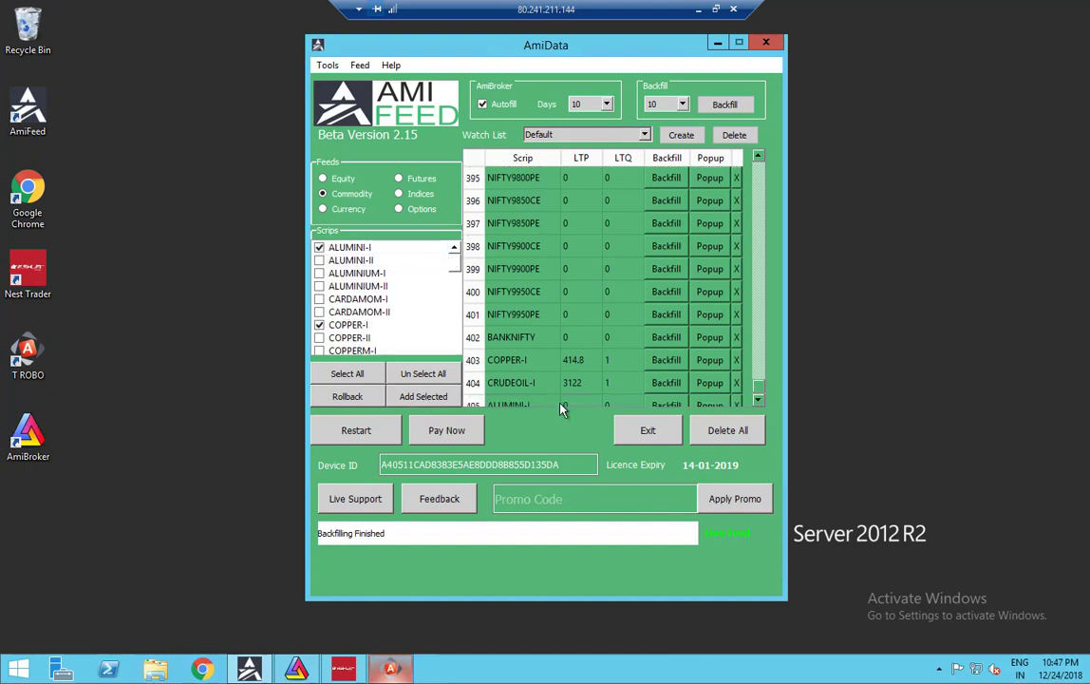
left_click(759, 402)
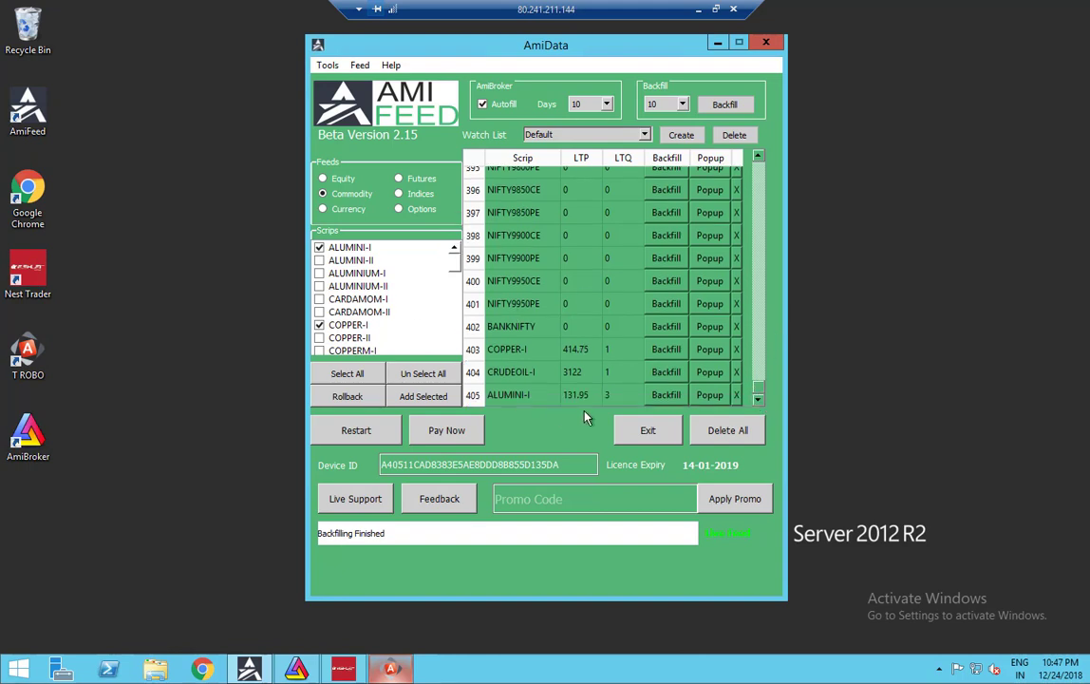
Step: Try backfill periods of 90 and 30 for the watch list
left_click(682, 106)
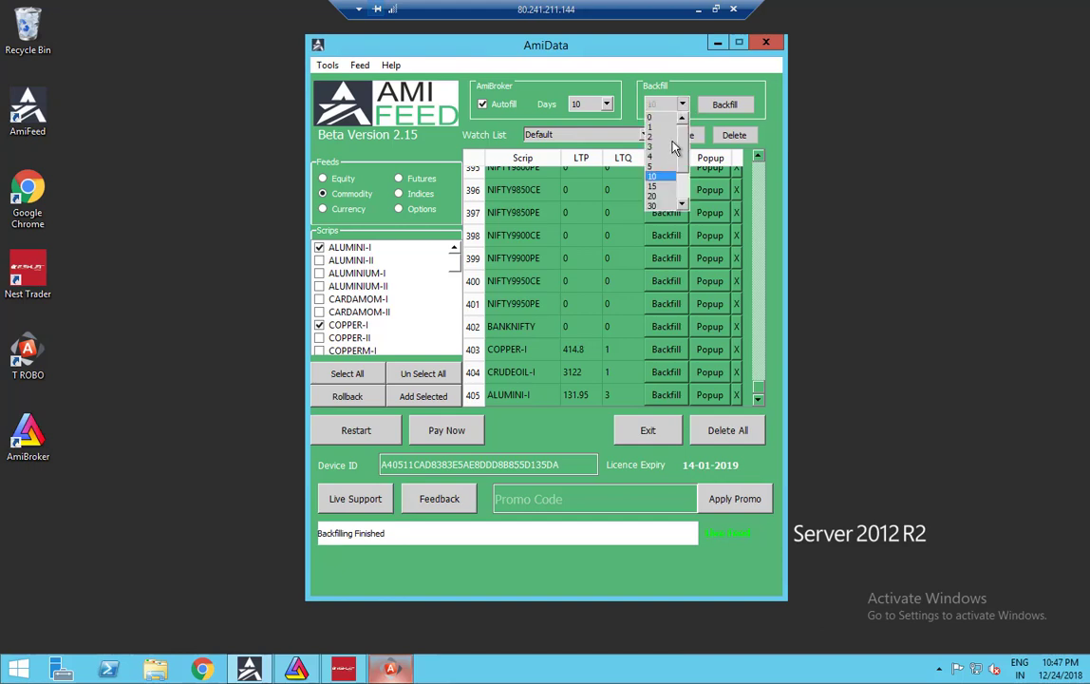
scroll(679, 188, "down", 2)
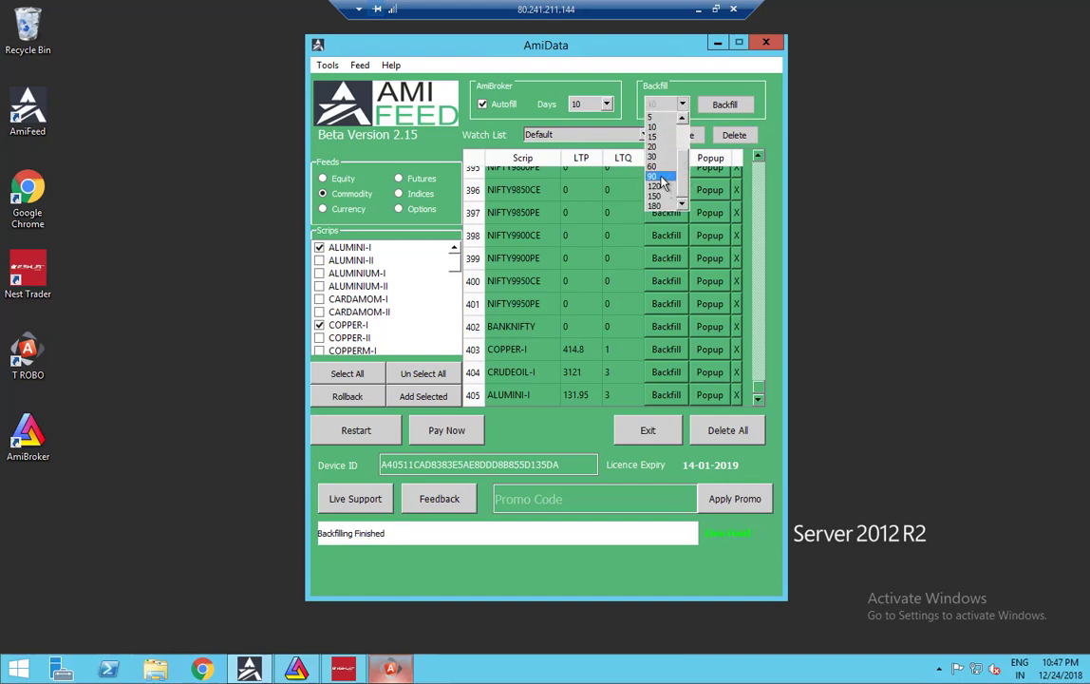
left_click(662, 176)
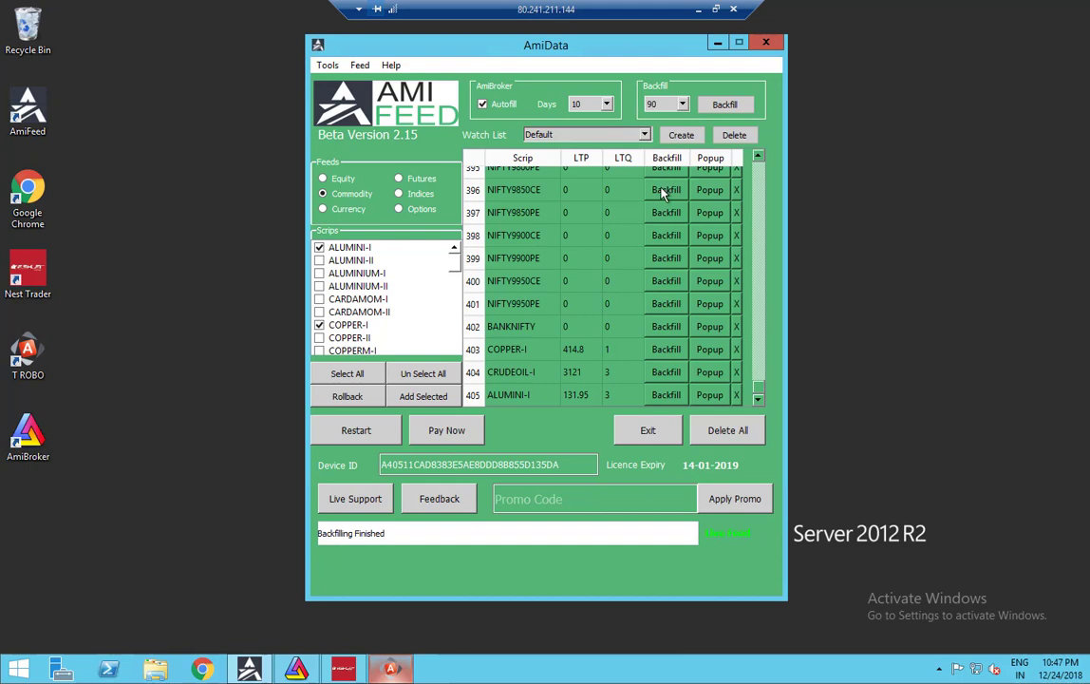
left_click(682, 105)
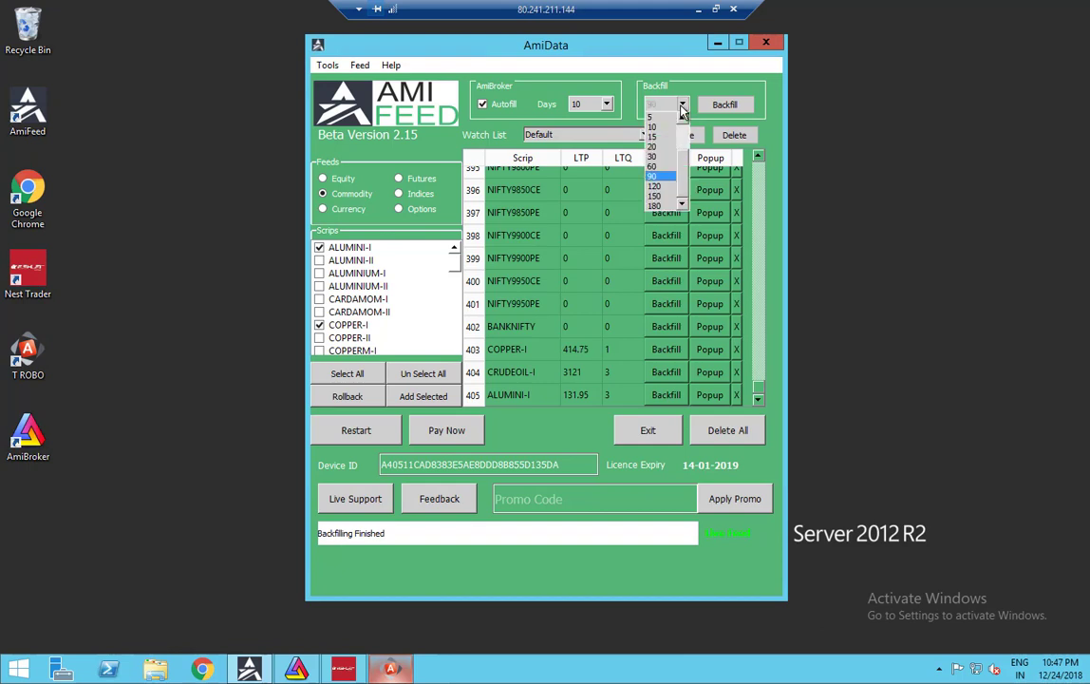
left_click(661, 156)
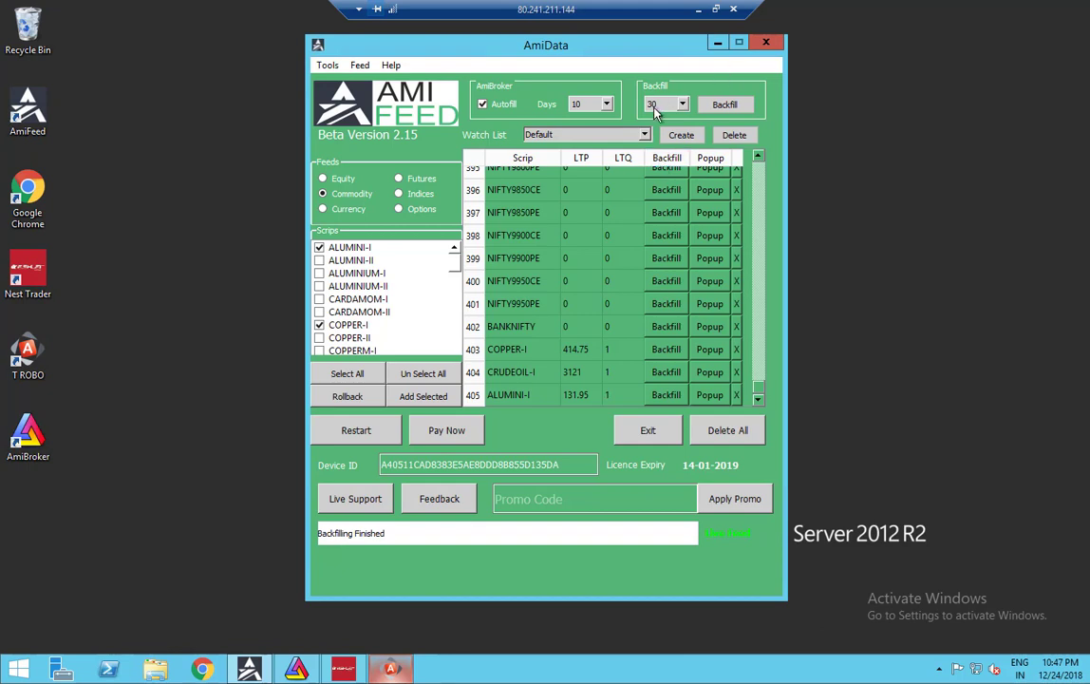
left_click(732, 108)
Step: Set the backfill period to 180 and backfill COPPER-I, CRUDEOIL-I and ALUMINI-I individually
left_click(683, 106)
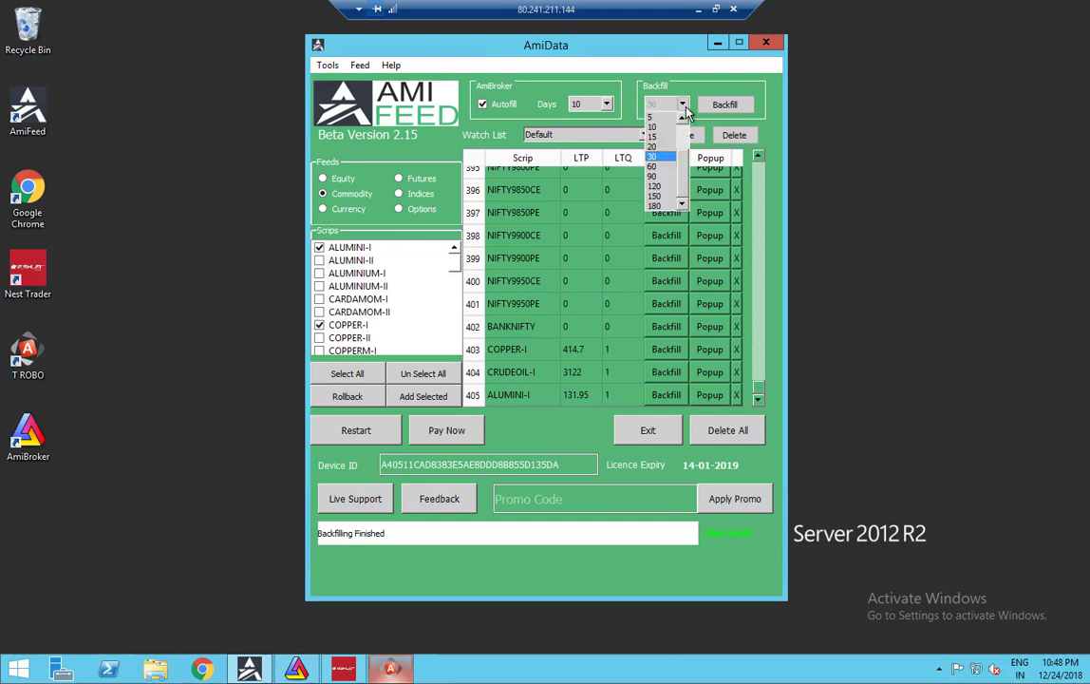
left_click(655, 206)
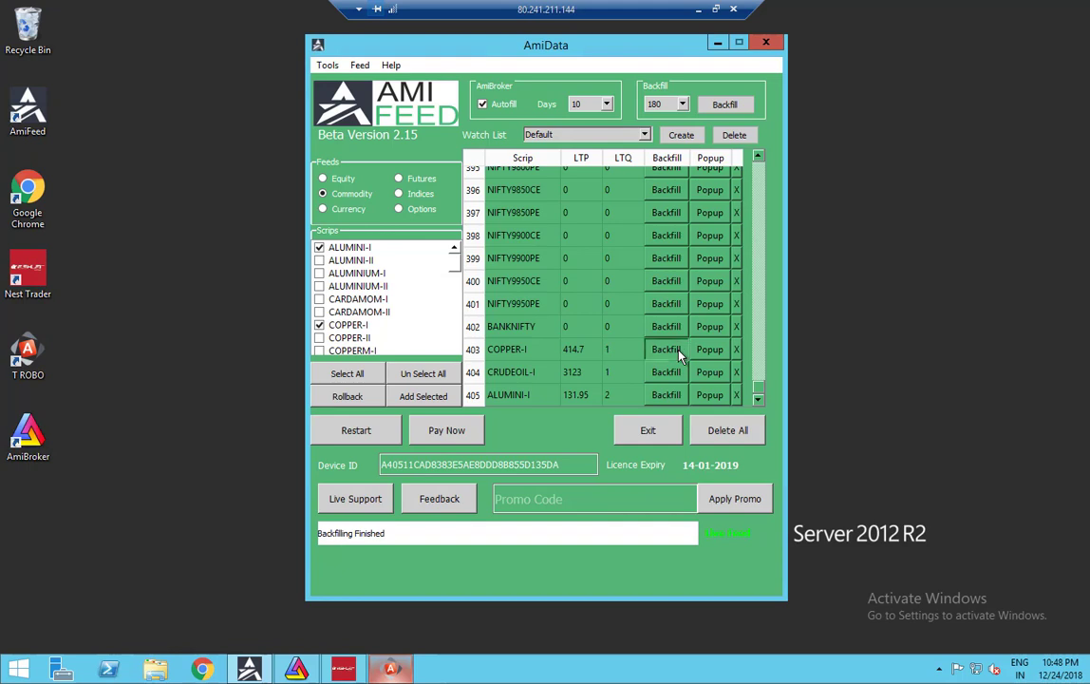
left_click(680, 353)
left_click(677, 376)
left_click(669, 397)
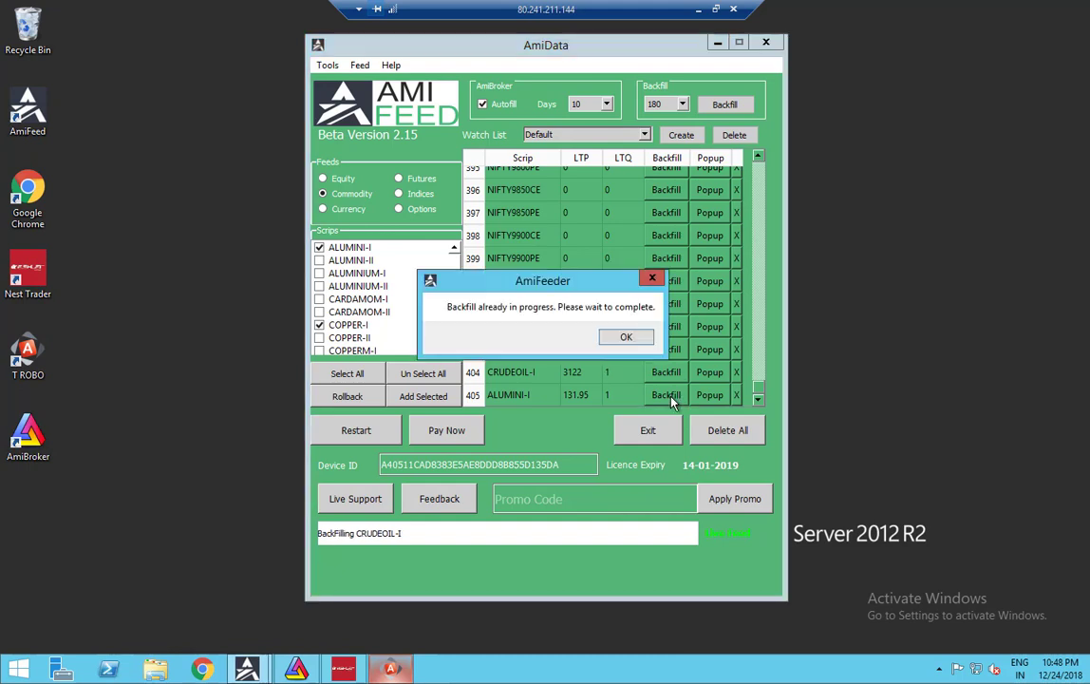
left_click(627, 339)
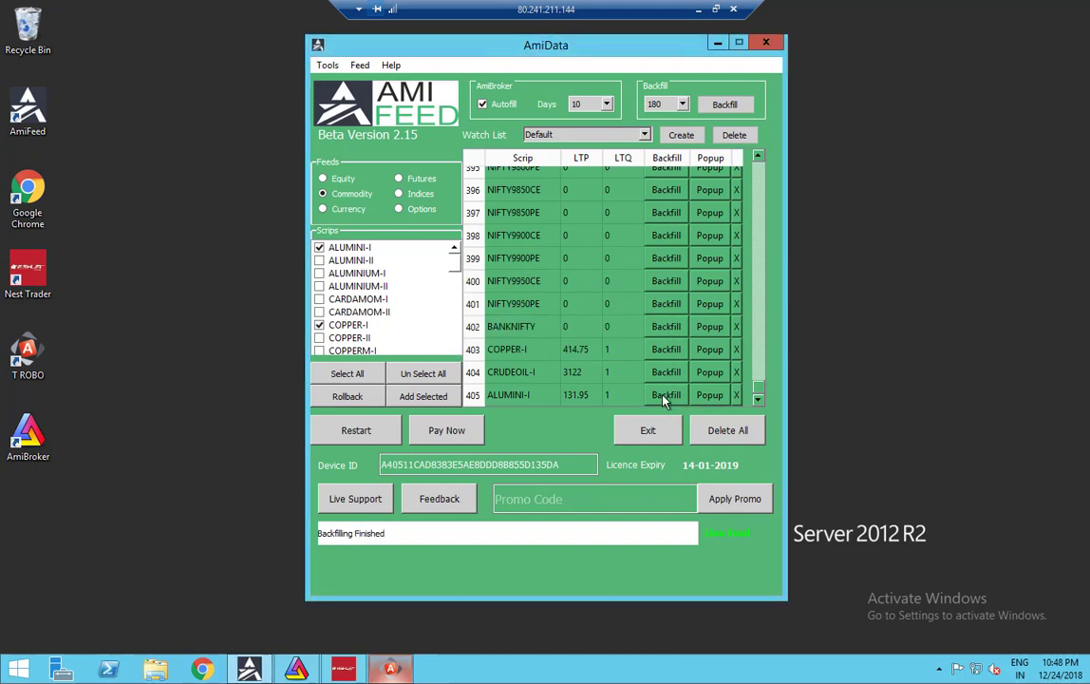
left_click(666, 395)
Step: Switch to AmiBroker and display the ALUMINI-I chart from the symbol list
left_click(300, 670)
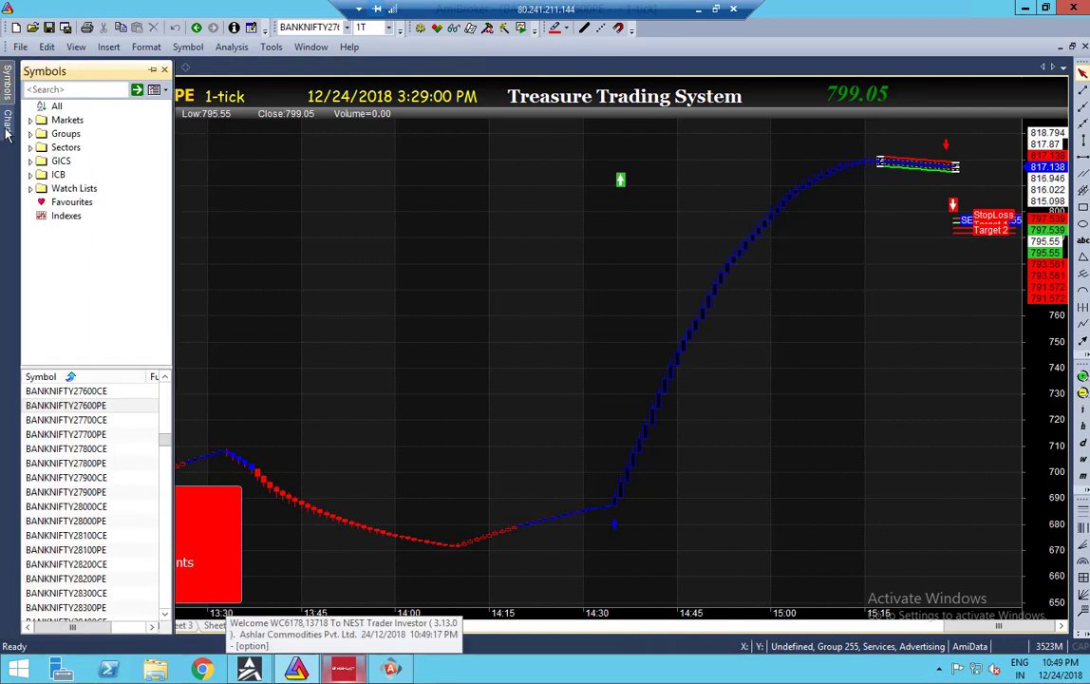
mouse_move(5, 133)
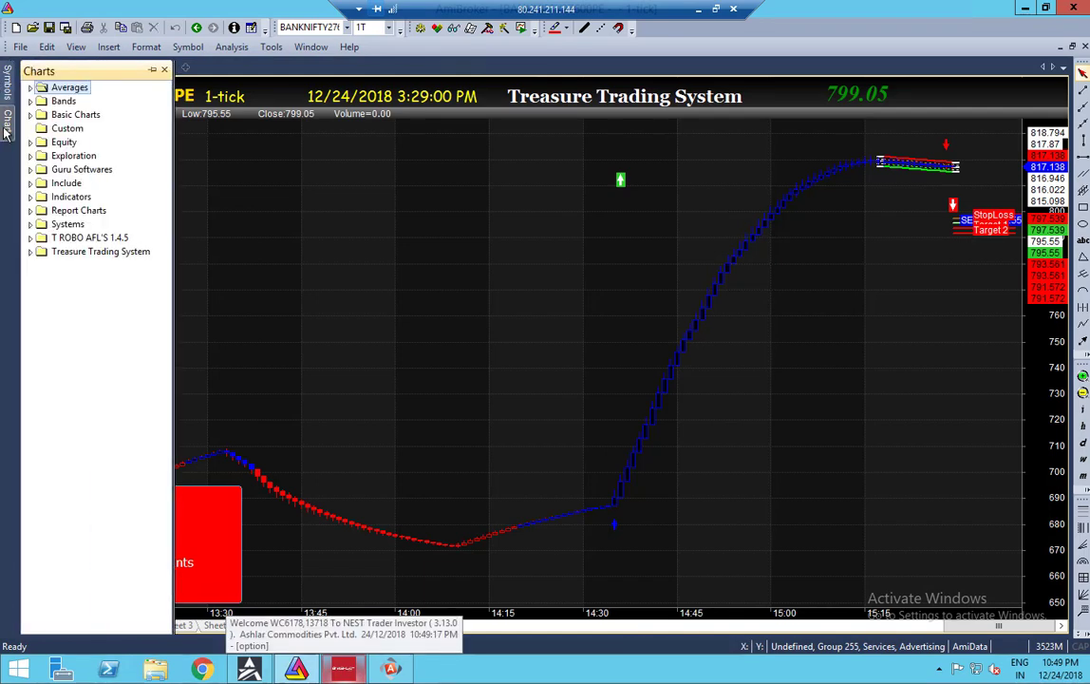
mouse_move(5, 87)
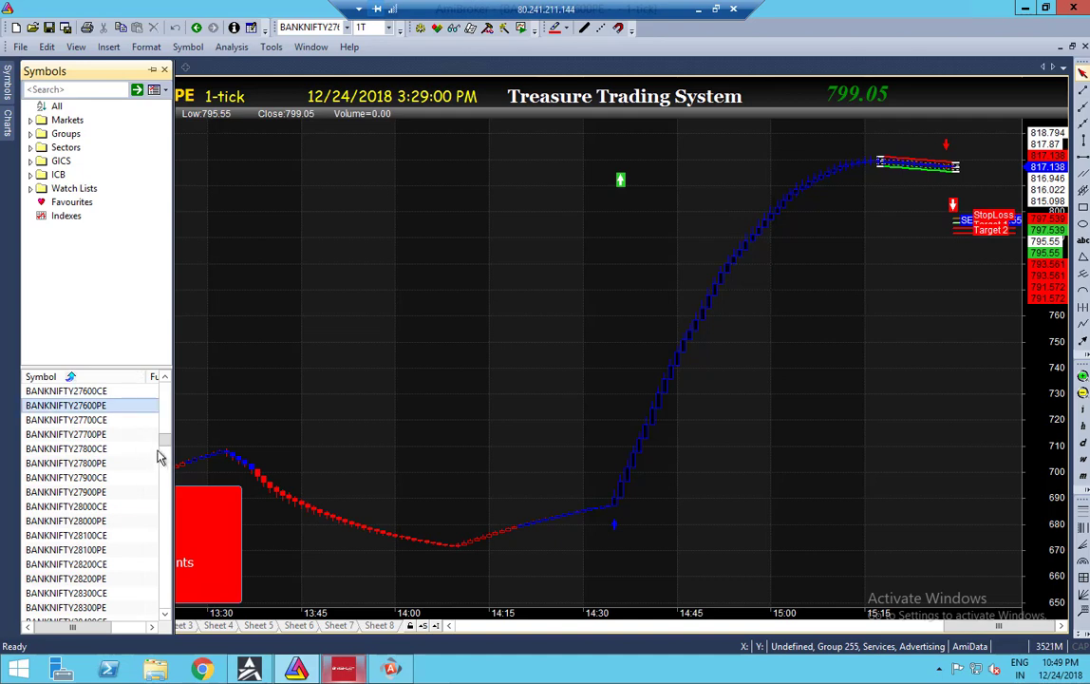
left_click_drag(164, 448, 163, 390)
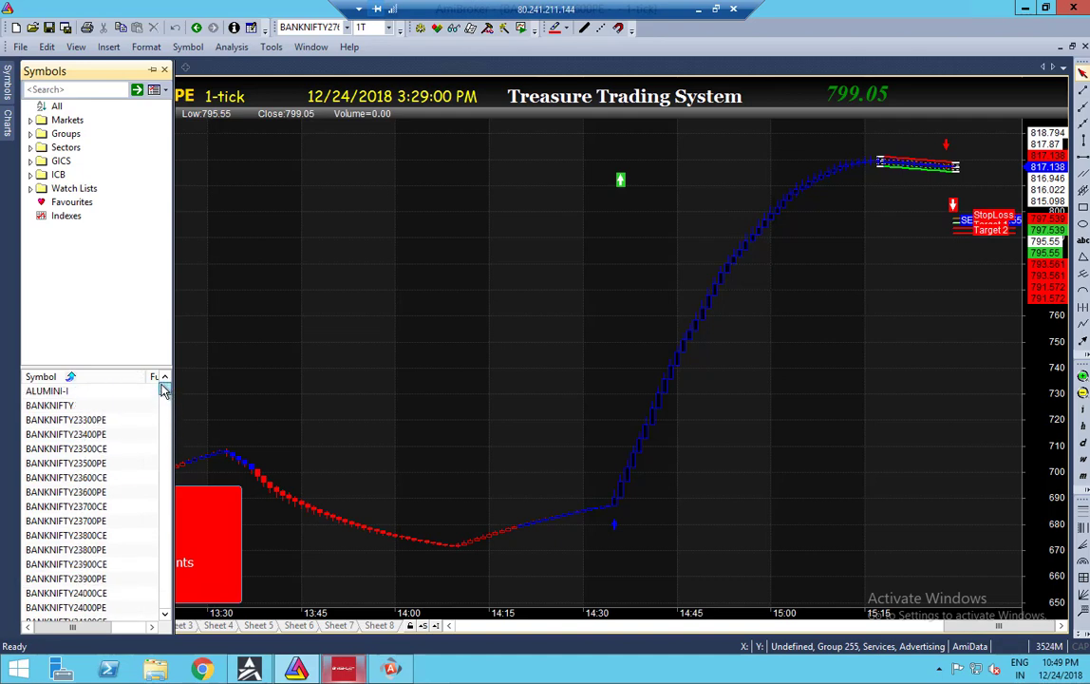
left_click(55, 392)
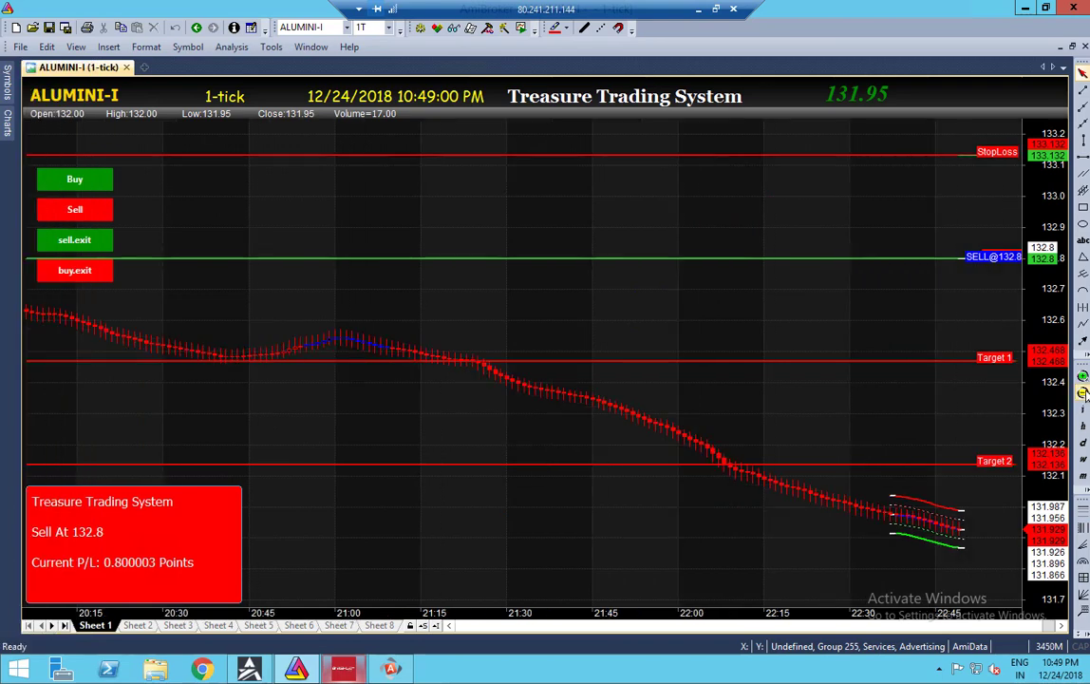
left_click(1084, 393)
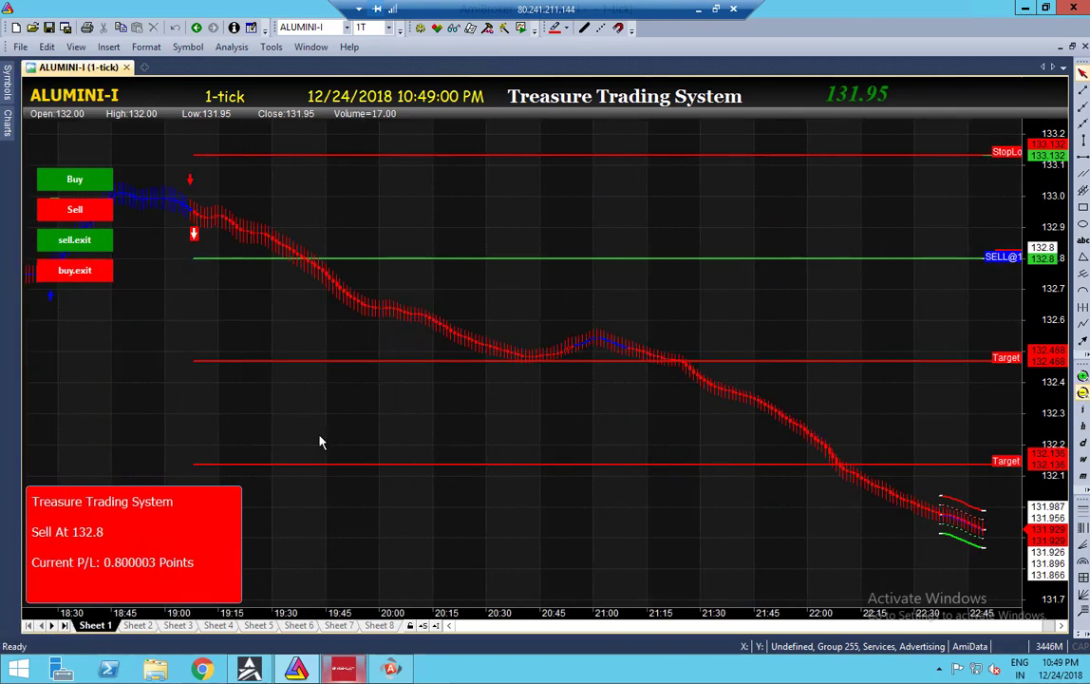
scroll(320, 443, "down", 1)
Step: Display the CRUDEOIL-I chart from the symbol list
mouse_move(5, 81)
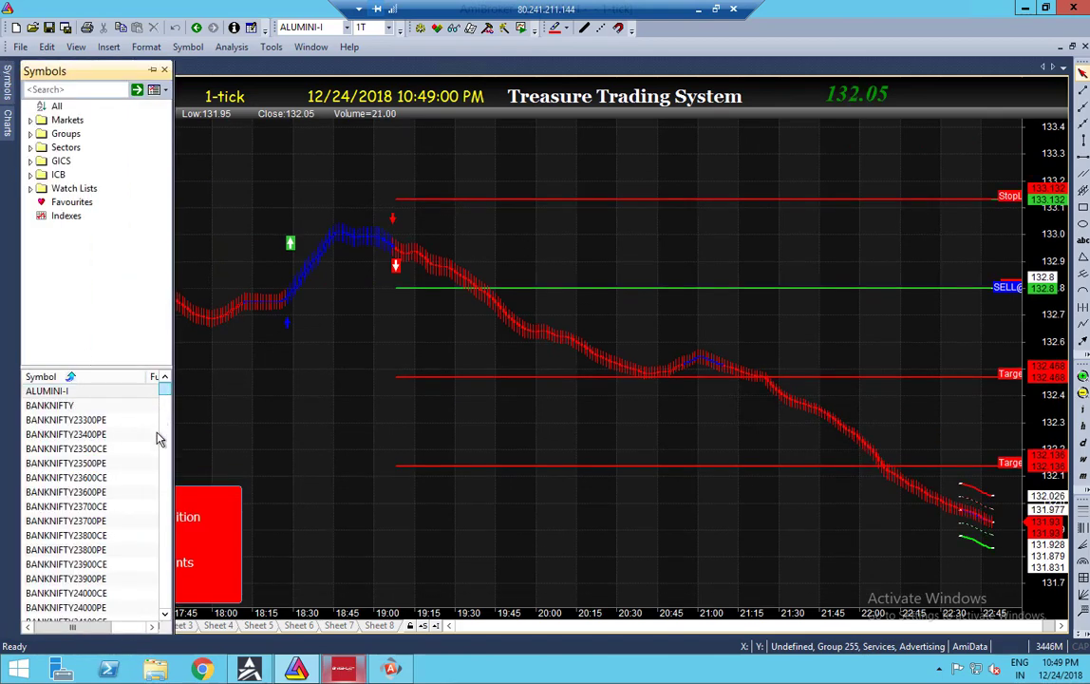
left_click_drag(157, 437, 169, 539)
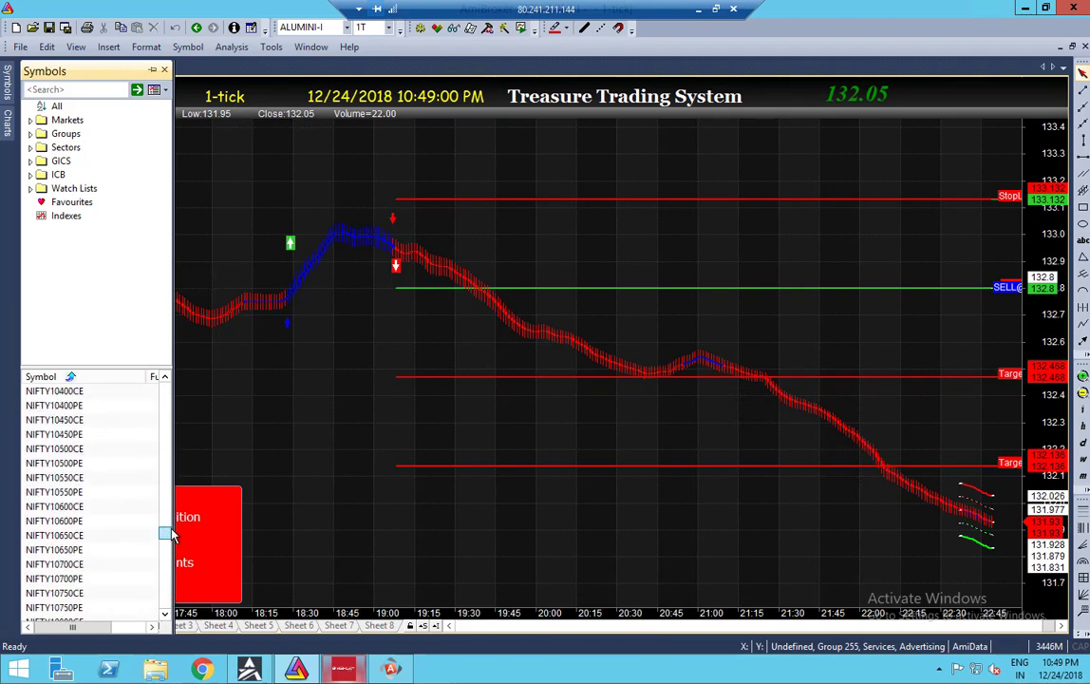
scroll(124, 540, "up", 4)
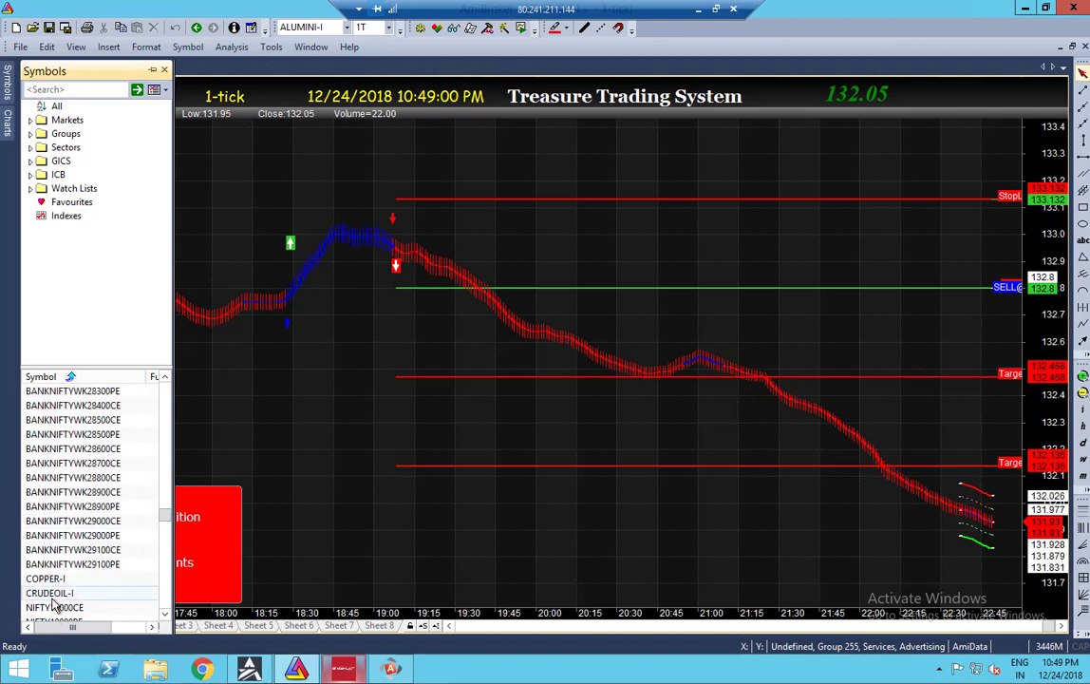
left_click(52, 597)
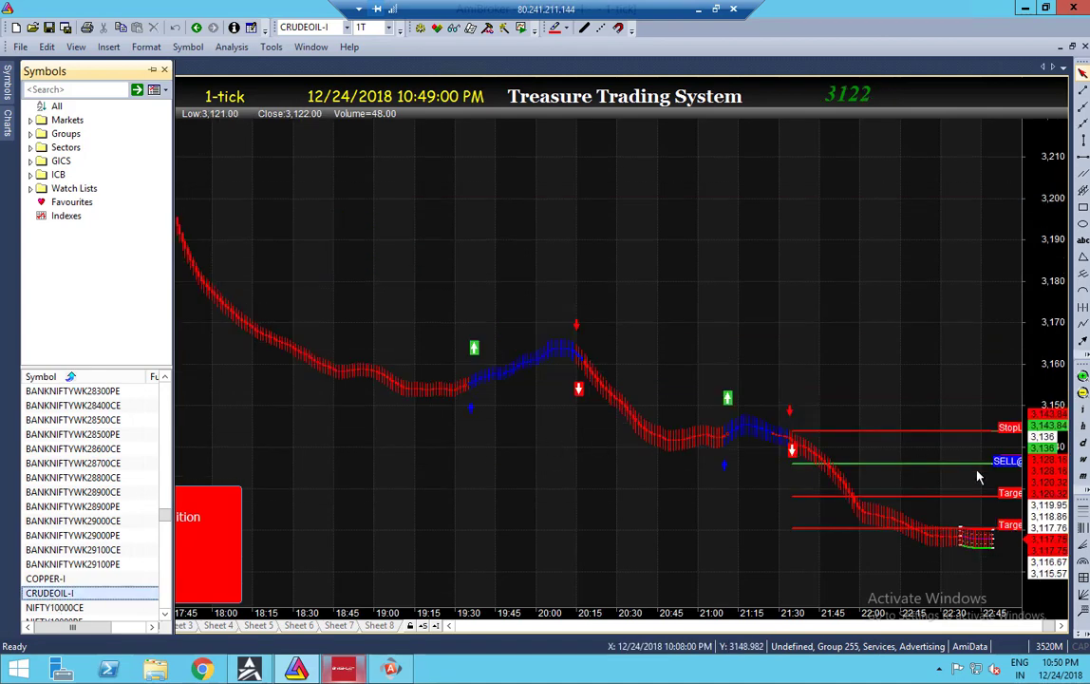
right_click(452, 166)
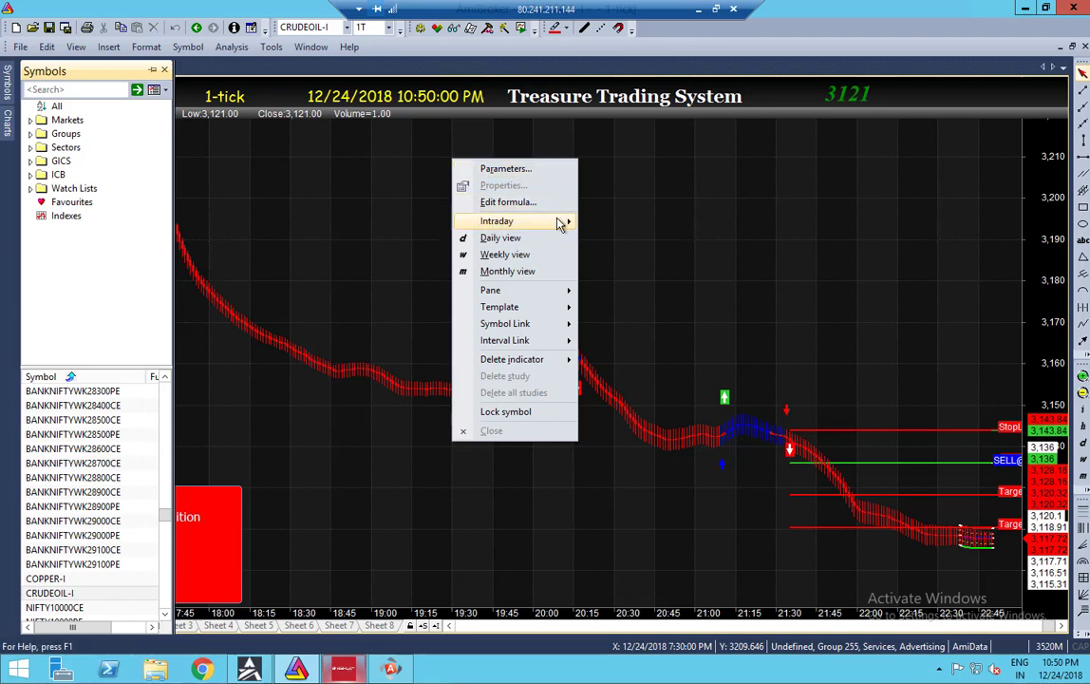
mouse_move(549, 222)
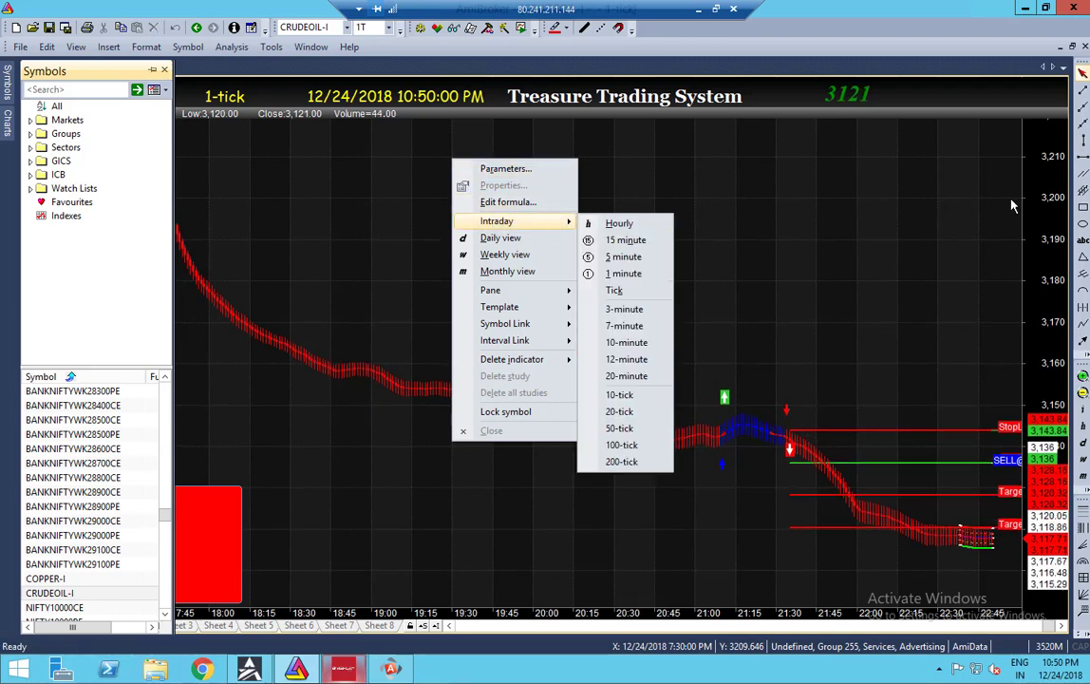
left_click(1041, 194)
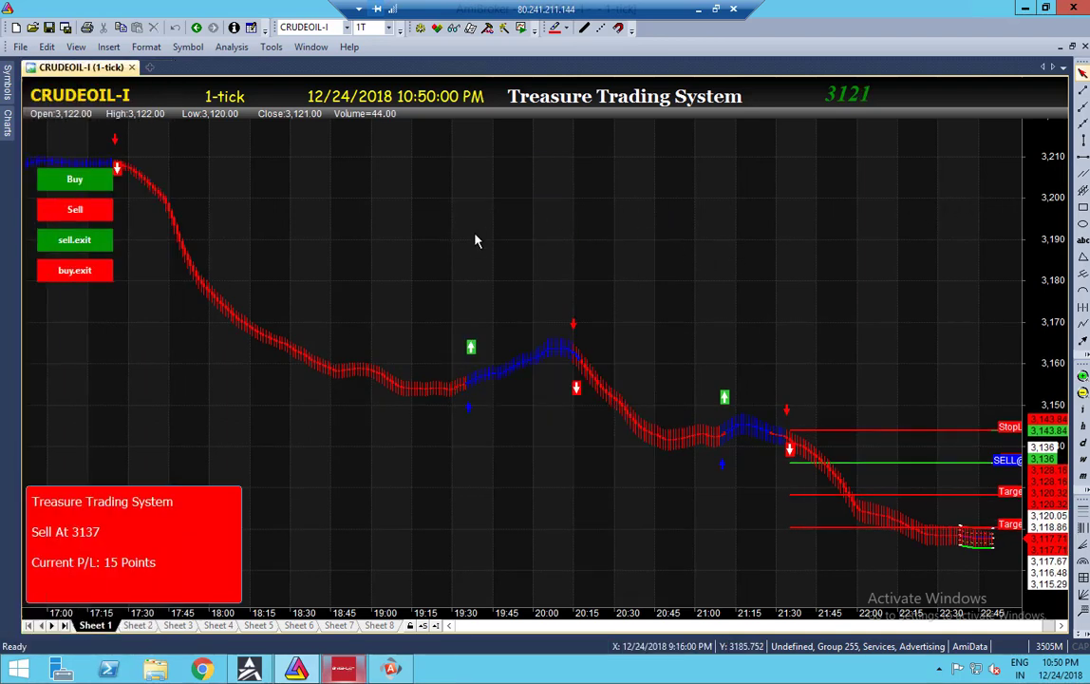
Step: Open the intraday interval choices for the CRUDEOIL-I chart
mouse_move(377, 190)
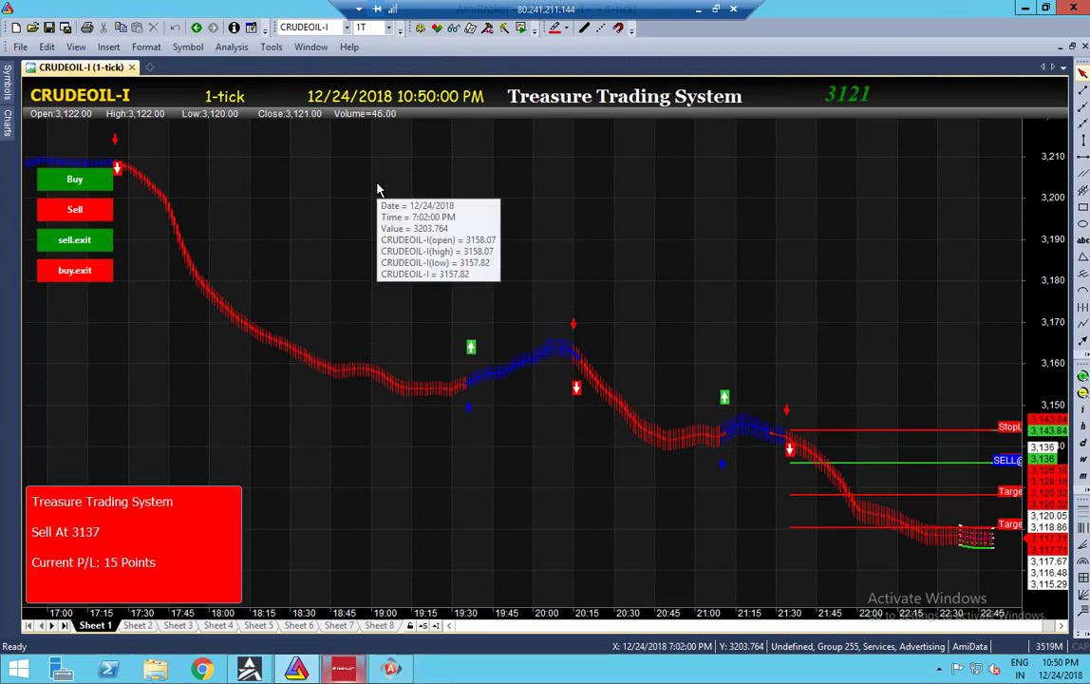
right_click(377, 190)
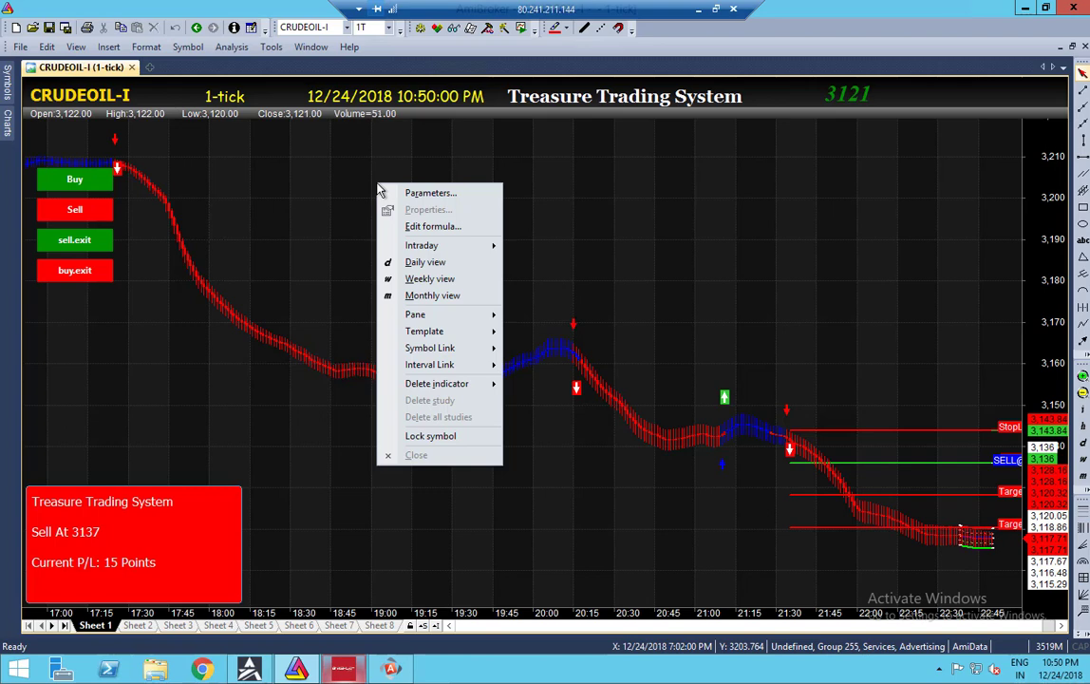
mouse_move(404, 244)
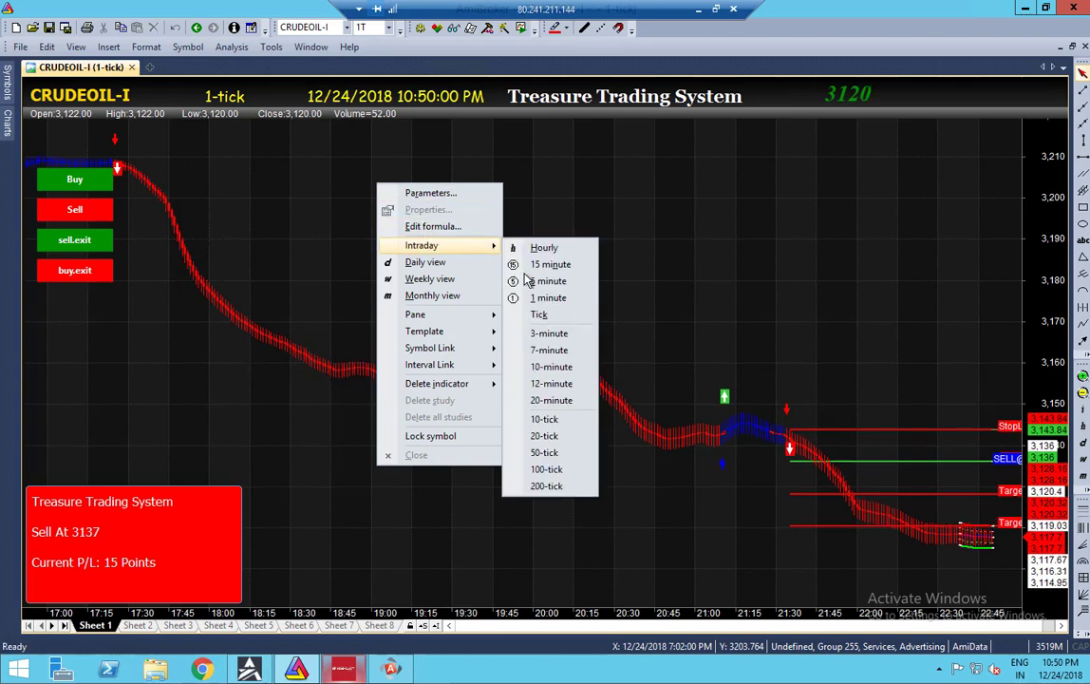